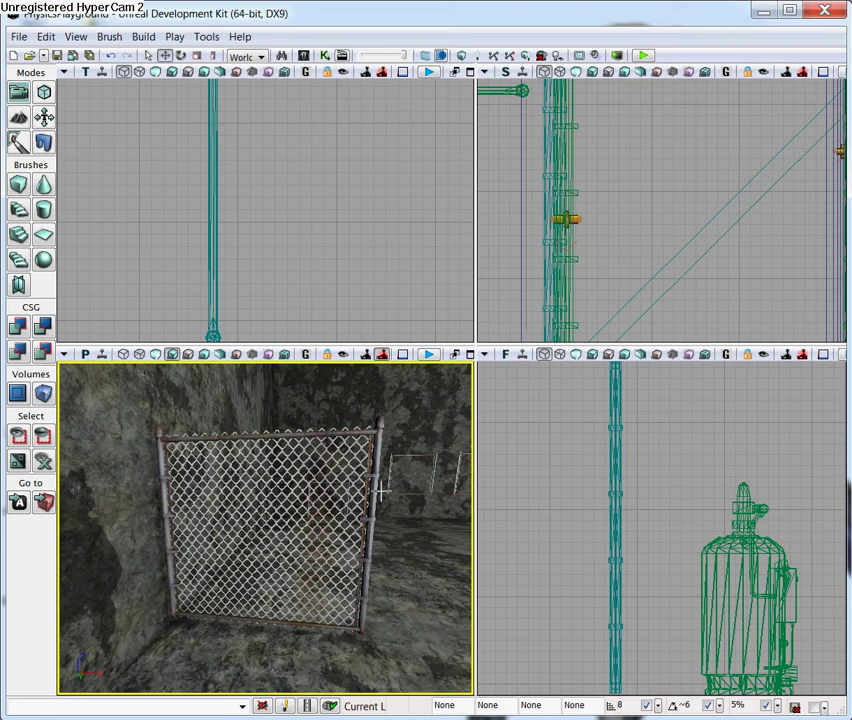
Step: Convert the chain-link fence from a StaticMeshActor to a KActor and deselect it
left_click(380, 433)
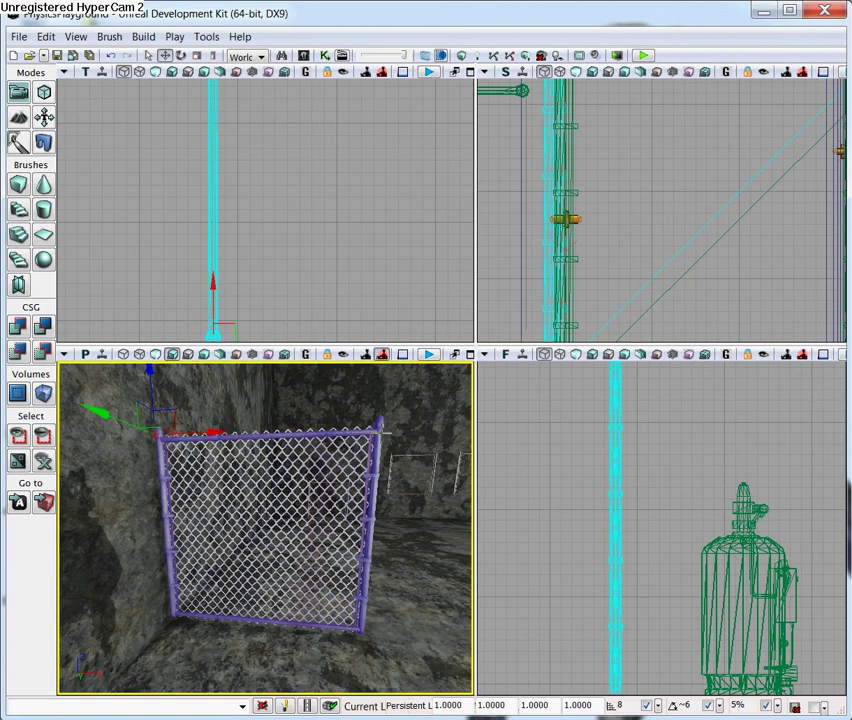
right_click(384, 435)
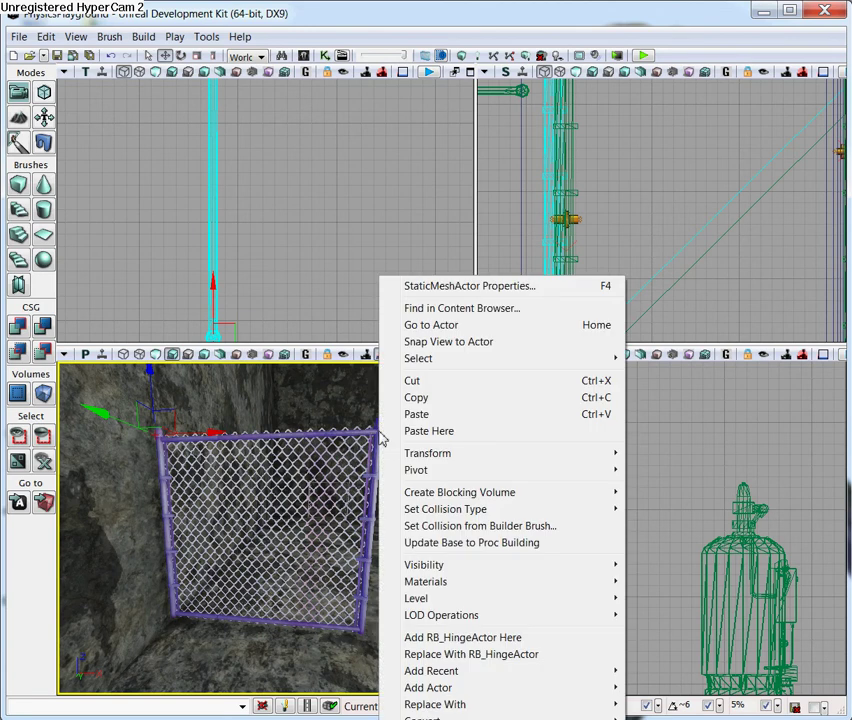
mouse_move(475, 717)
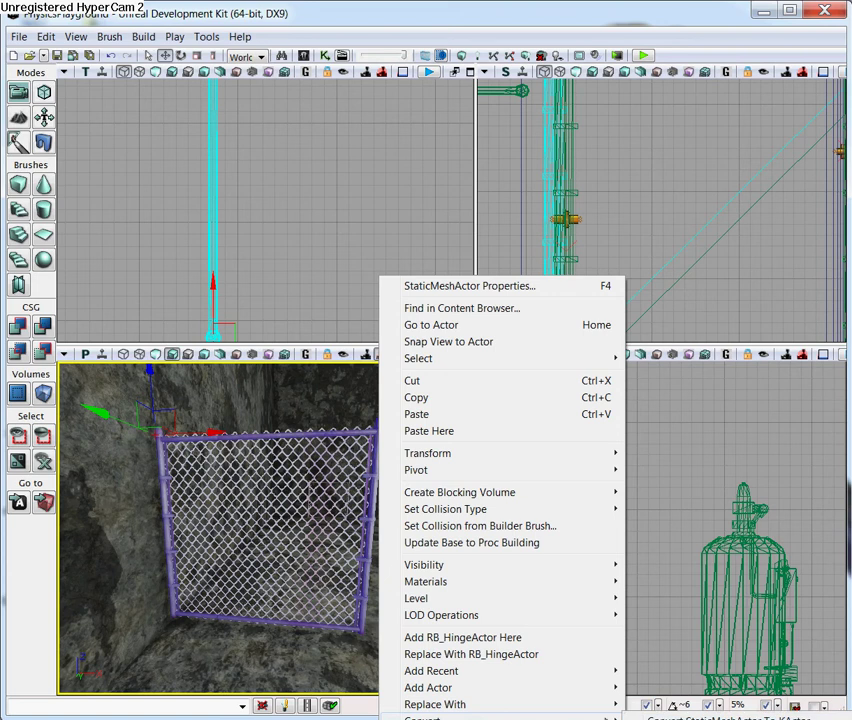
left_click(720, 717)
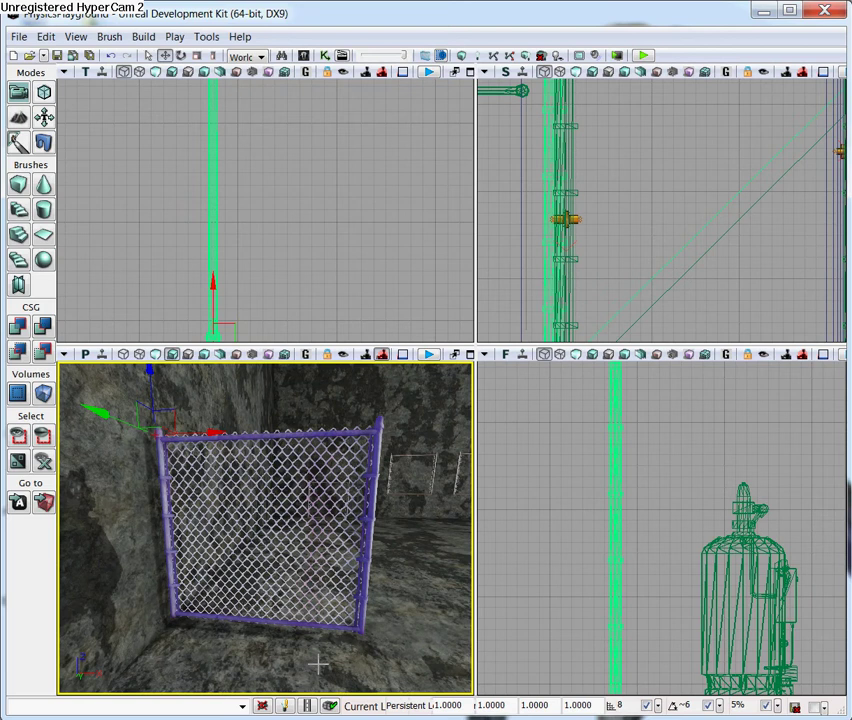
left_click(318, 664)
left_click(318, 664)
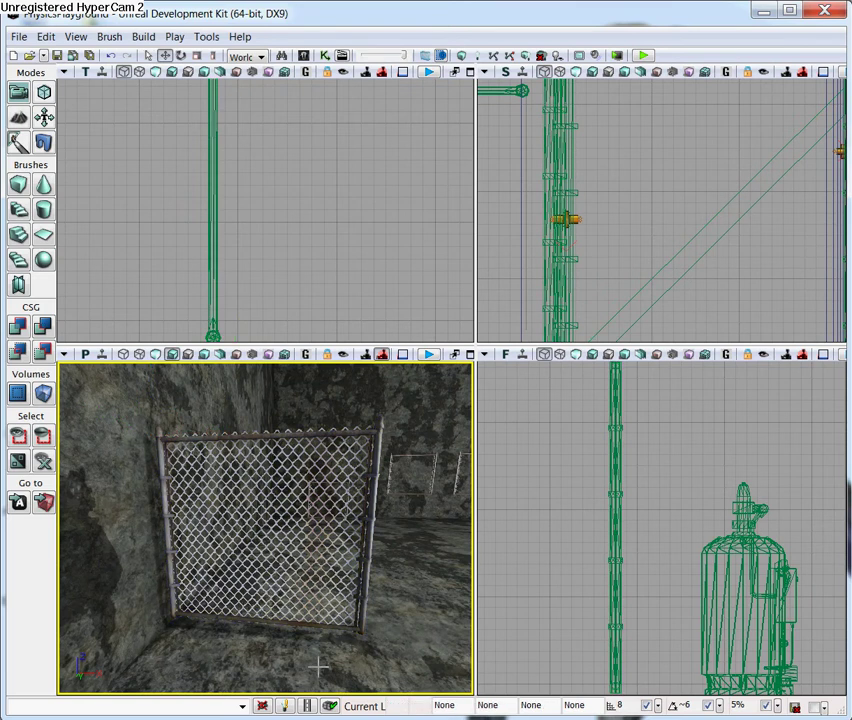
Step: Open the Actor Classes browser, collapse its Physics category and shift the window so the fence view shows
left_click(304, 55)
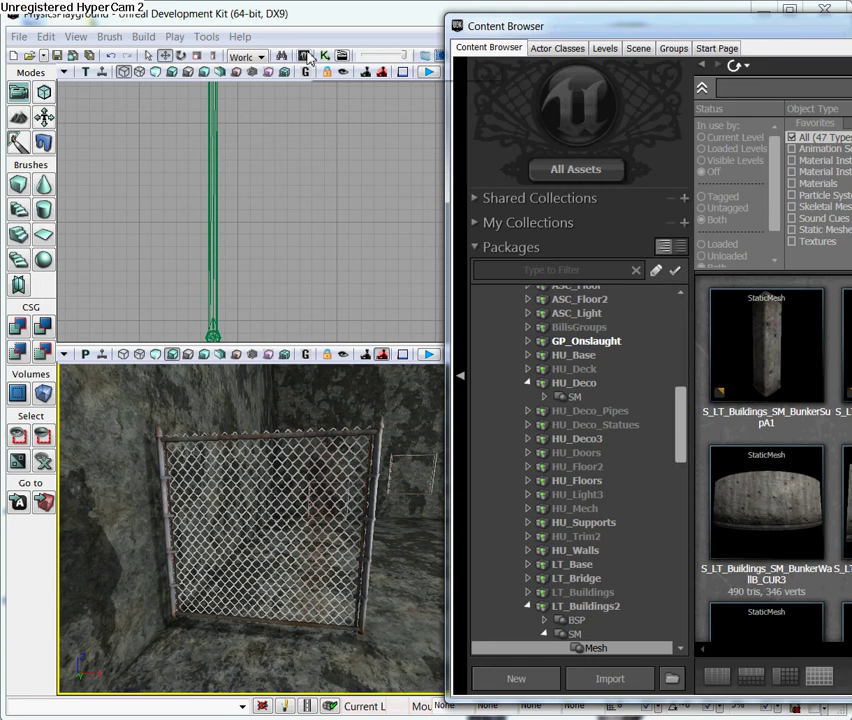
left_click_drag(513, 16, 108, 51)
left_click(165, 62)
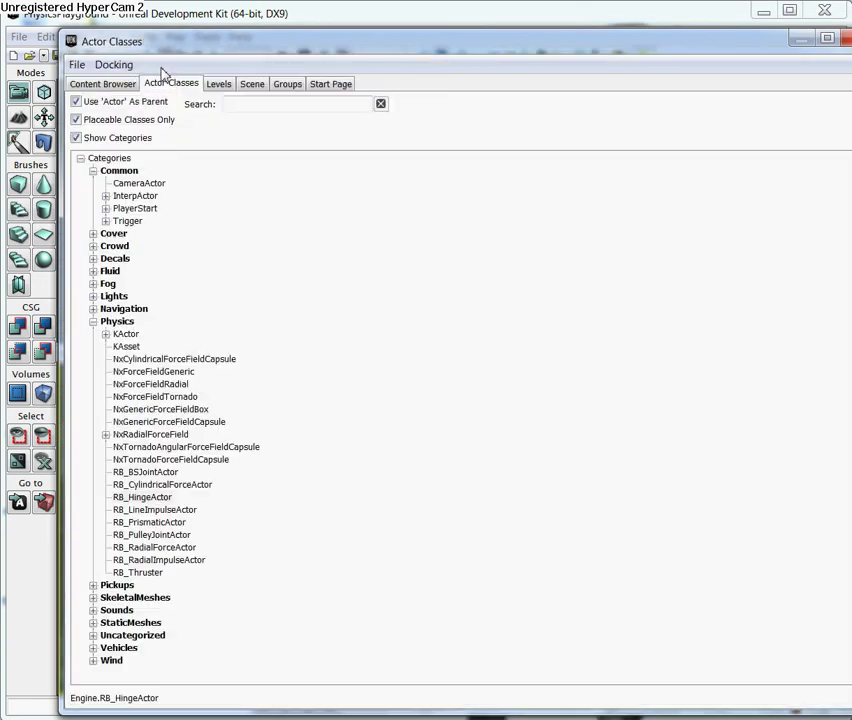
left_click(92, 320)
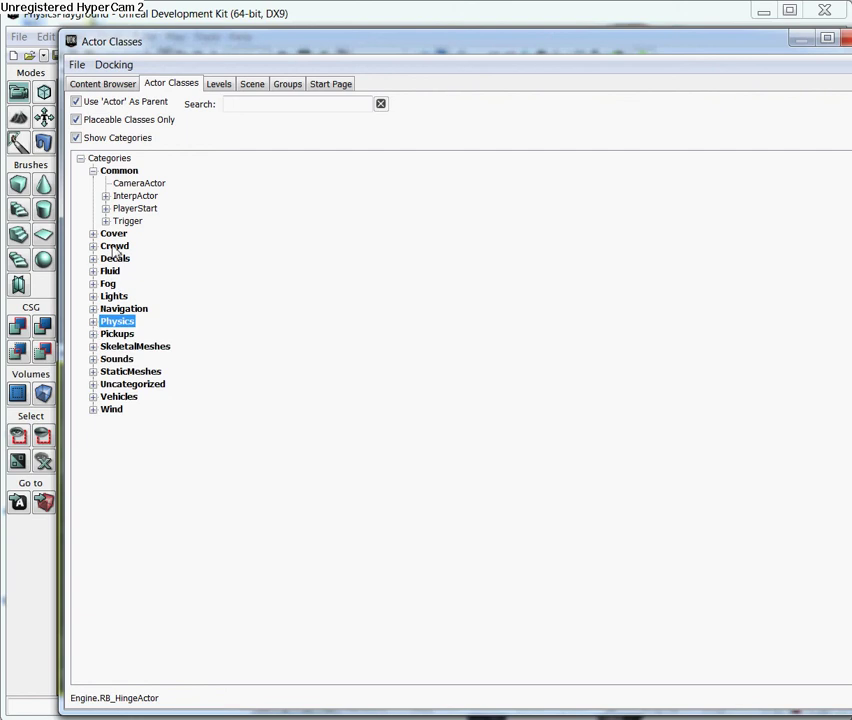
left_click_drag(155, 48, 318, 43)
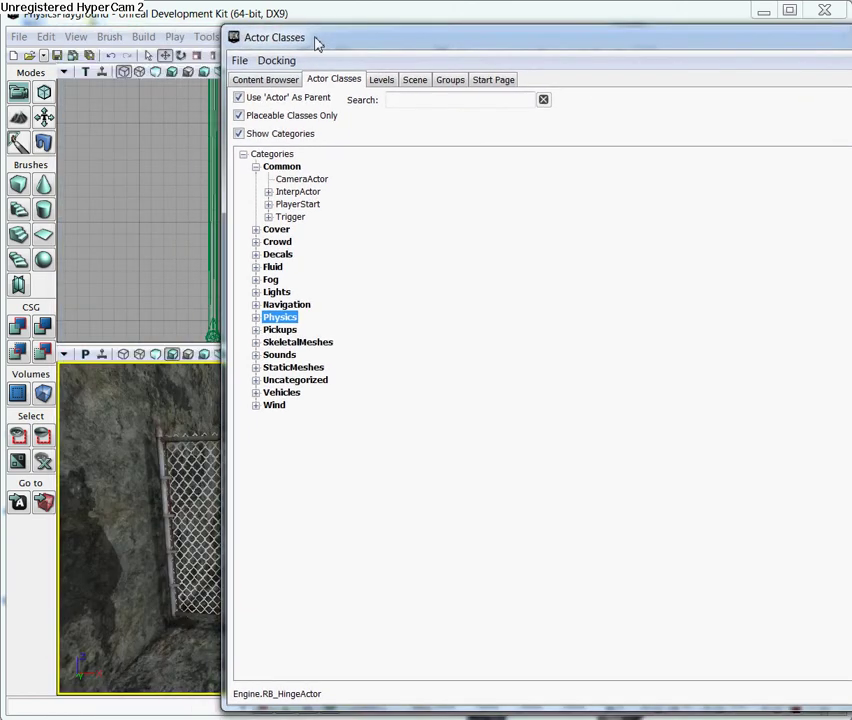
Step: Bring up the Actor Classes browser, expand the Physics category and choose RB_HingeActor
left_click(77, 38)
mouse_move(100, 60)
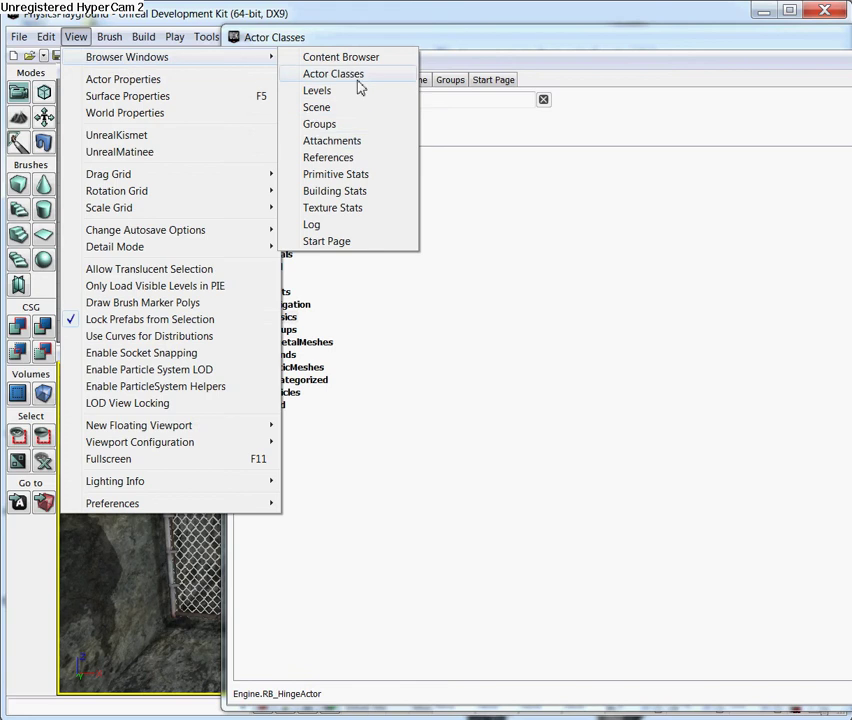
left_click(357, 80)
left_click_drag(491, 51, 476, 51)
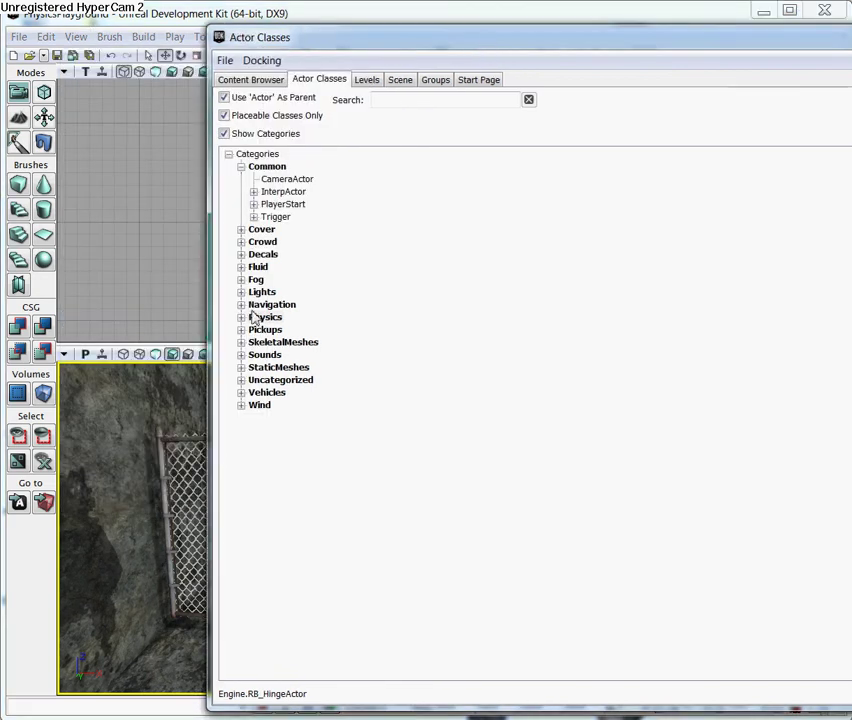
left_click(240, 331)
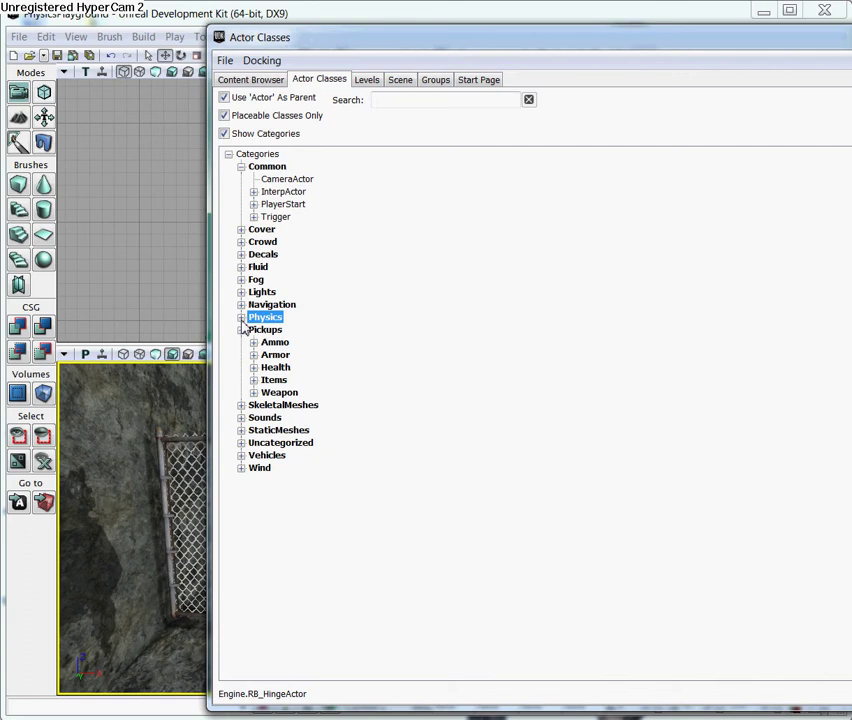
left_click(241, 318)
left_click(240, 581)
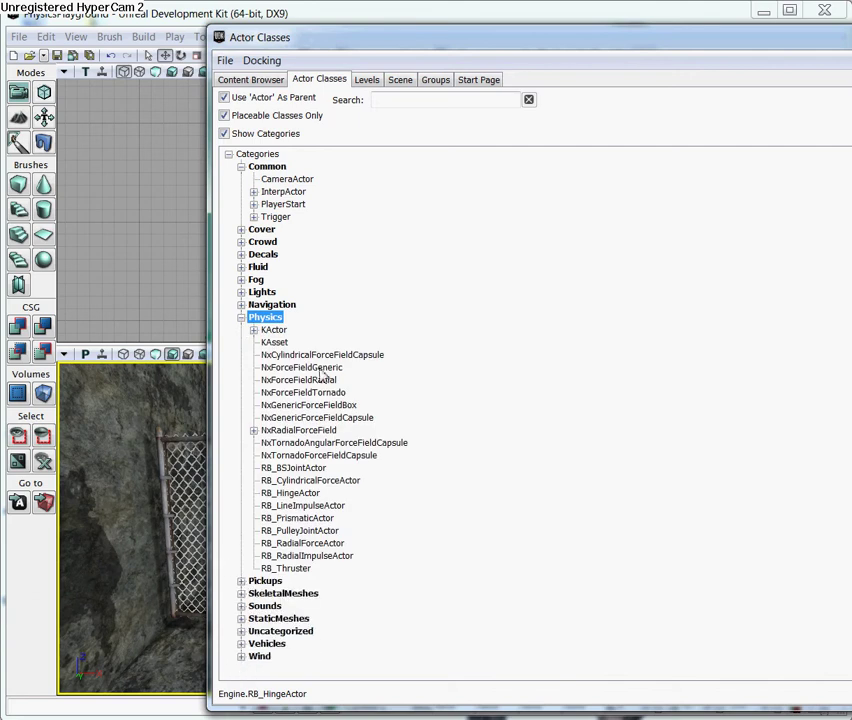
left_click(295, 495)
Step: Add an RB_HingeActor on the wall beside the fence's wall-side post and select it
left_click_drag(295, 500, 148, 483)
right_click(137, 510)
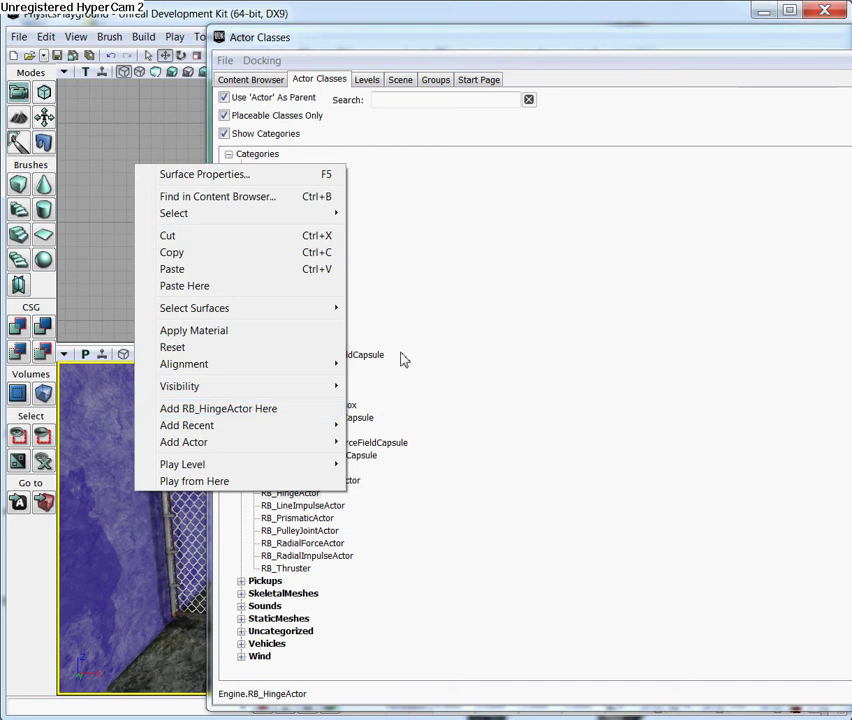
left_click(558, 42)
left_click(152, 481)
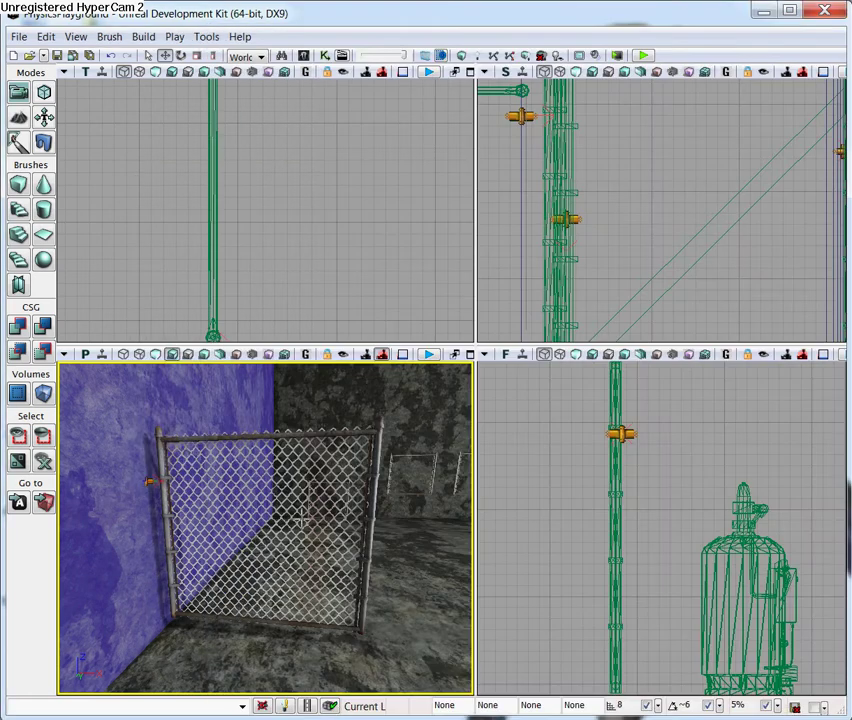
left_click(152, 481)
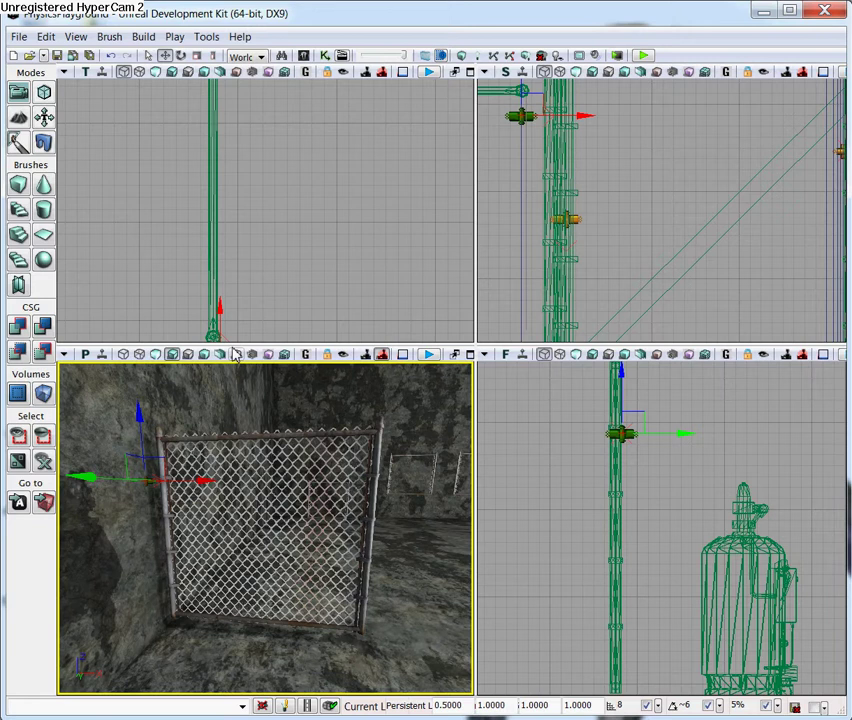
Step: Move the hinge horizontally onto the fence's wall-side post, checking its alignment from above
left_click_drag(314, 295, 298, 130)
left_click_drag(253, 239, 280, 276)
left_click_drag(251, 207, 247, 182)
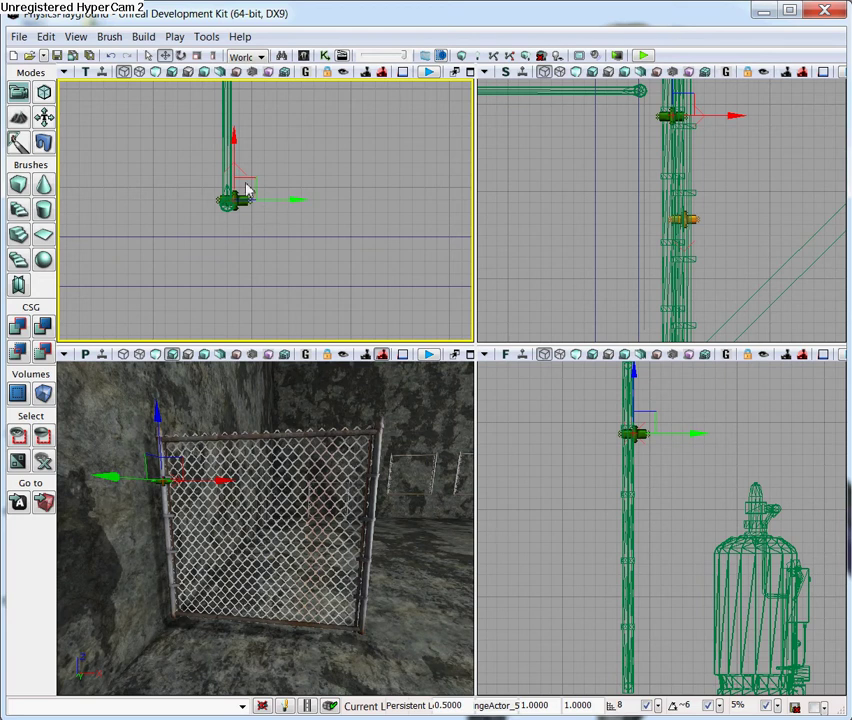
left_click_drag(254, 230, 360, 334)
scroll(282, 276, "up", 10)
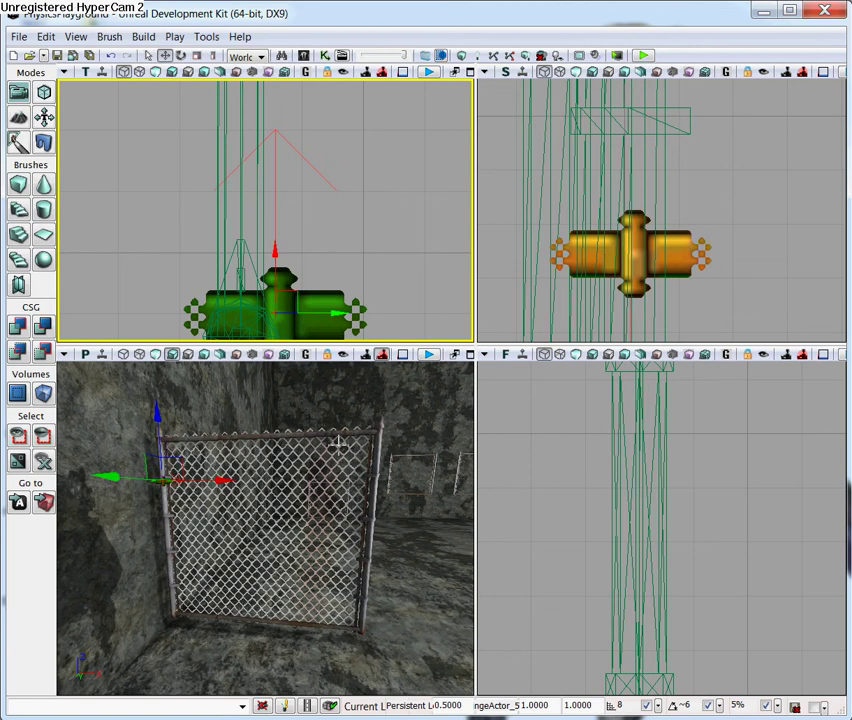
Step: Rotate the hinge so its red direction arrow runs vertically along the fence post, and return to the move tool
left_click(164, 483)
left_click(278, 311)
key("space")
mouse_move(229, 522)
left_mouse_down()
mouse_move(252, 495)
mouse_move(220, 532)
left_mouse_up()
left_click_drag(188, 394, 222, 540)
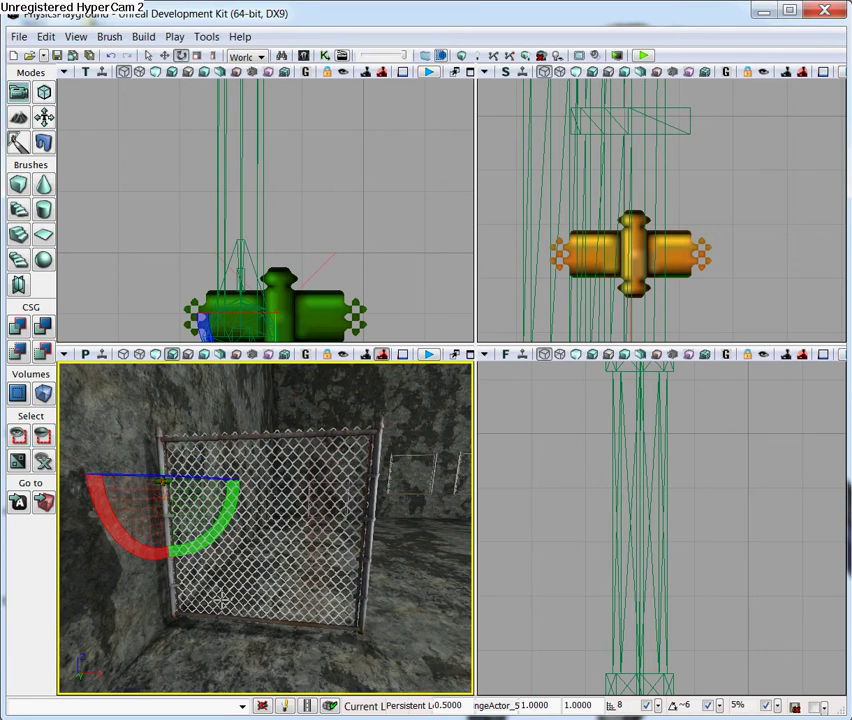
key("space")
key("space")
key("space")
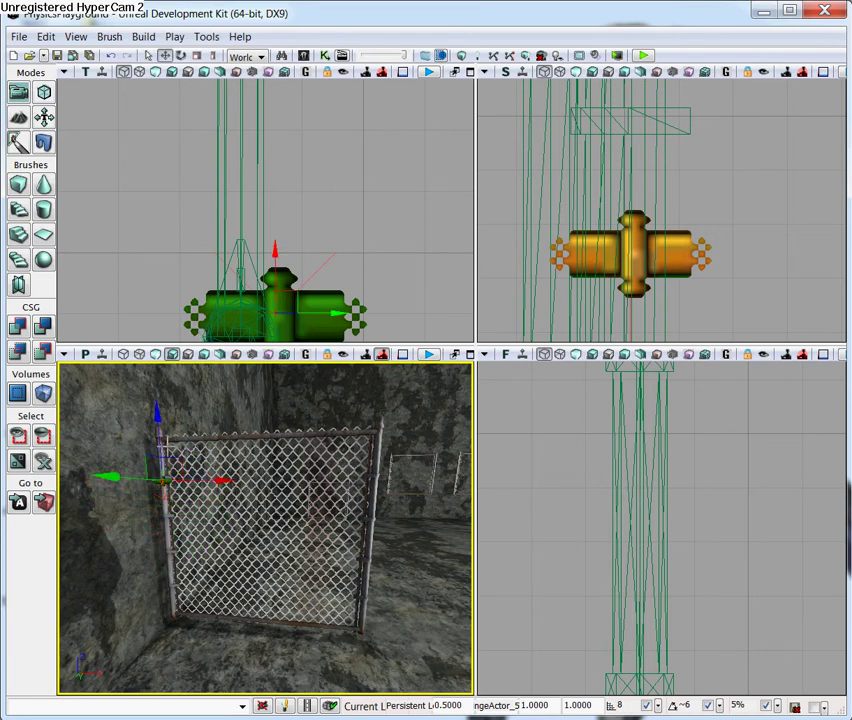
Step: Raise the hinge to the upper corner of the fence's wall-side post and deselect it
left_click_drag(158, 420, 160, 373)
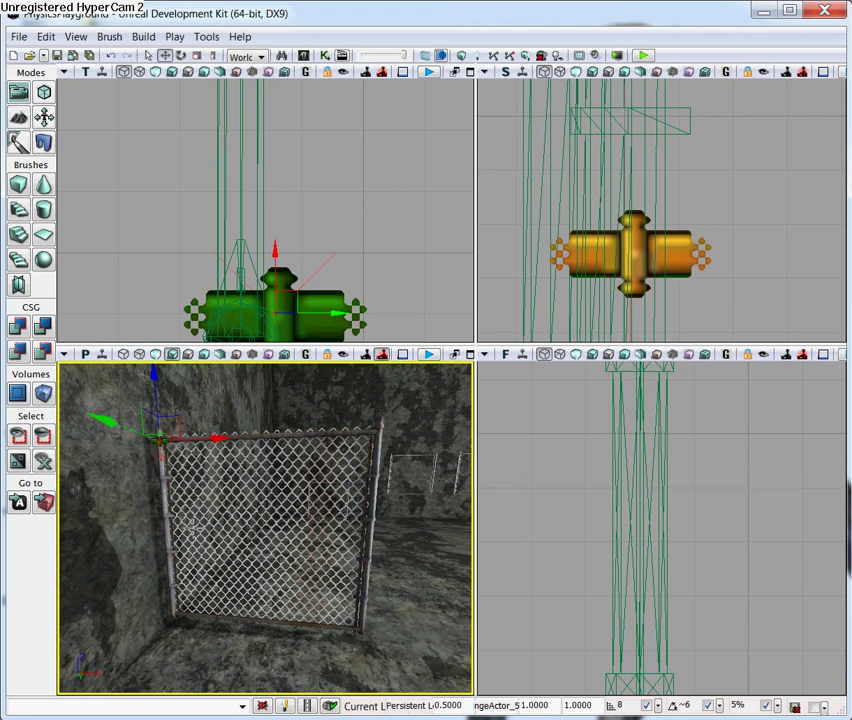
left_click(295, 624)
left_click(241, 610)
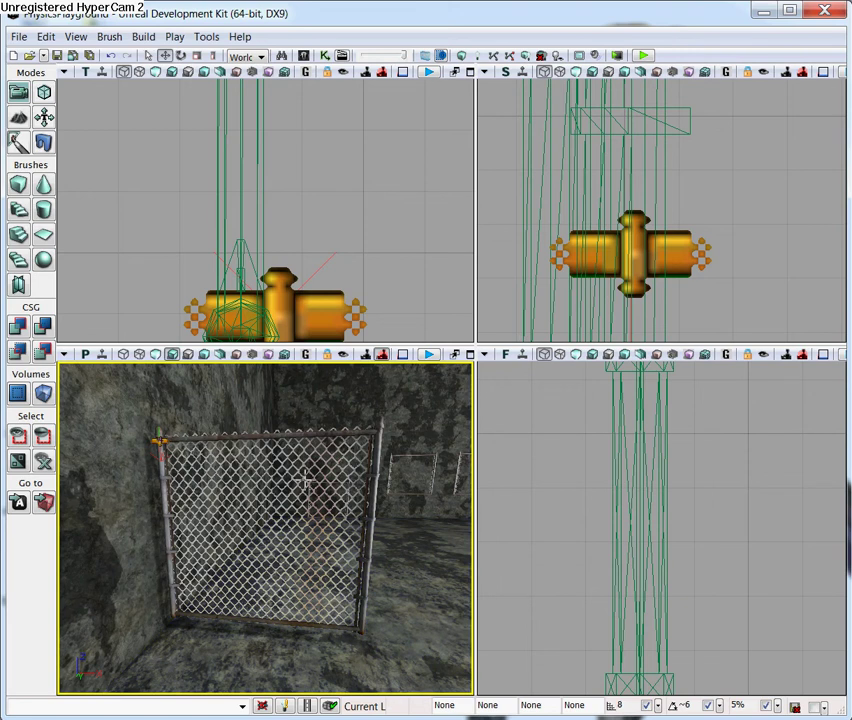
Step: Select the hinge on the fence post and open its actor properties
left_click(160, 442)
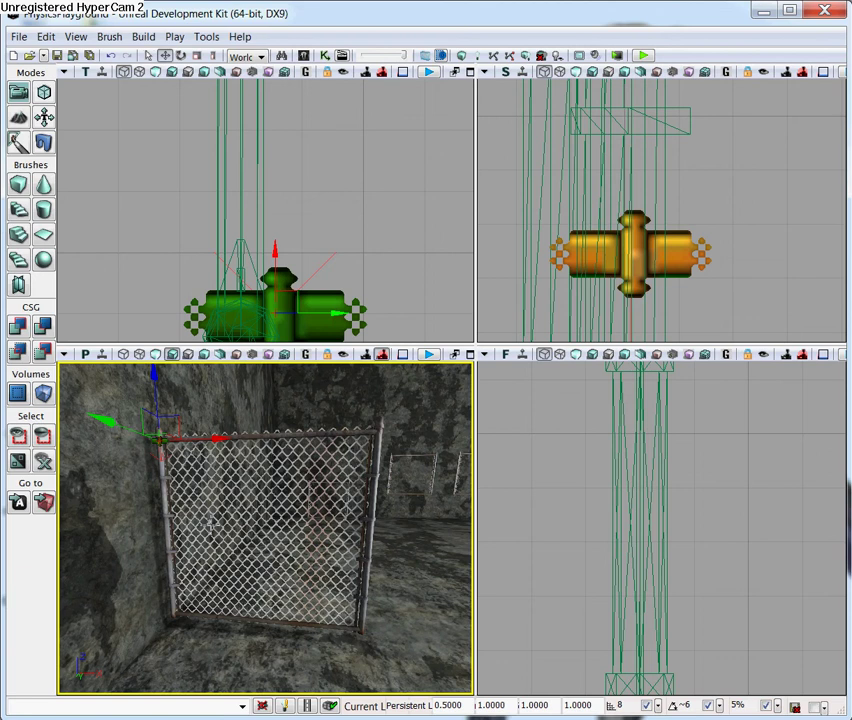
double_click(303, 311)
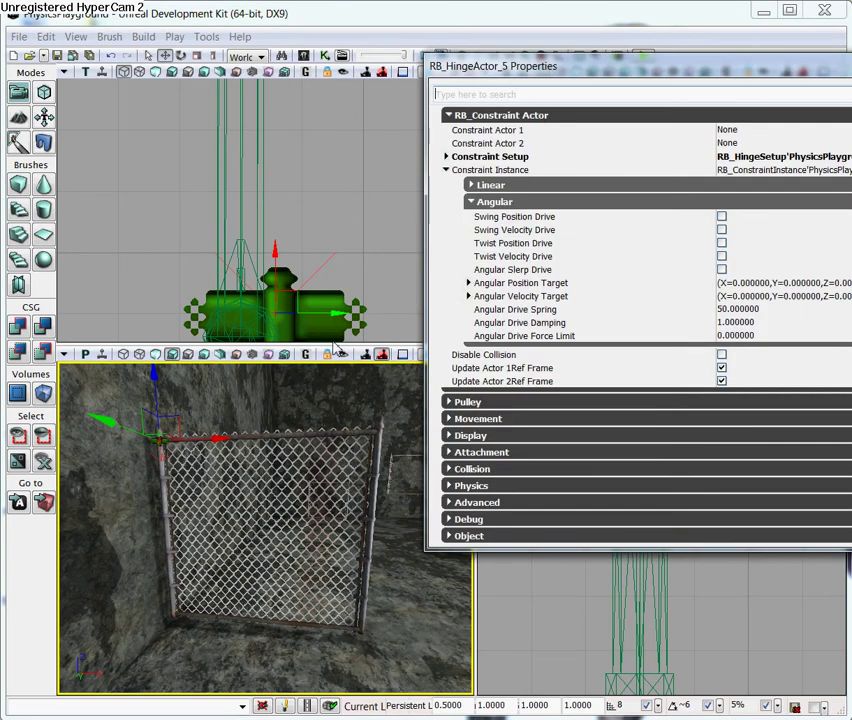
right_click(150, 405)
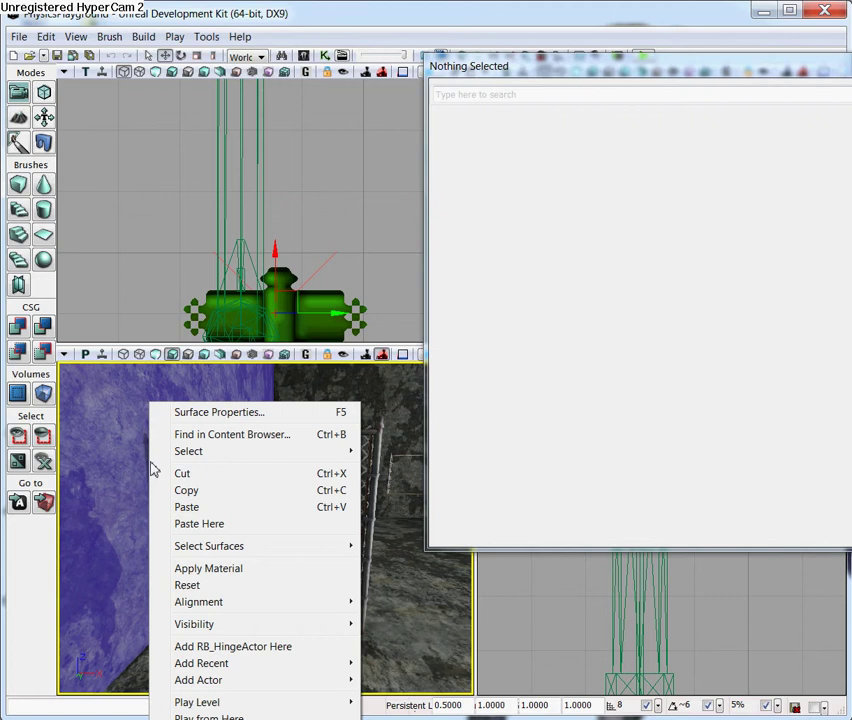
left_click(295, 324)
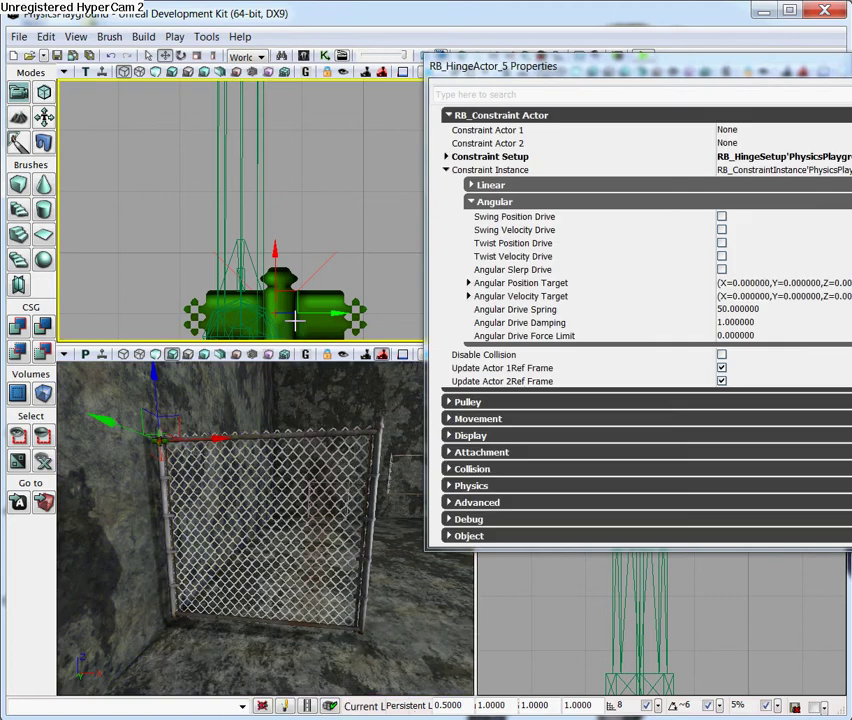
right_click(296, 325)
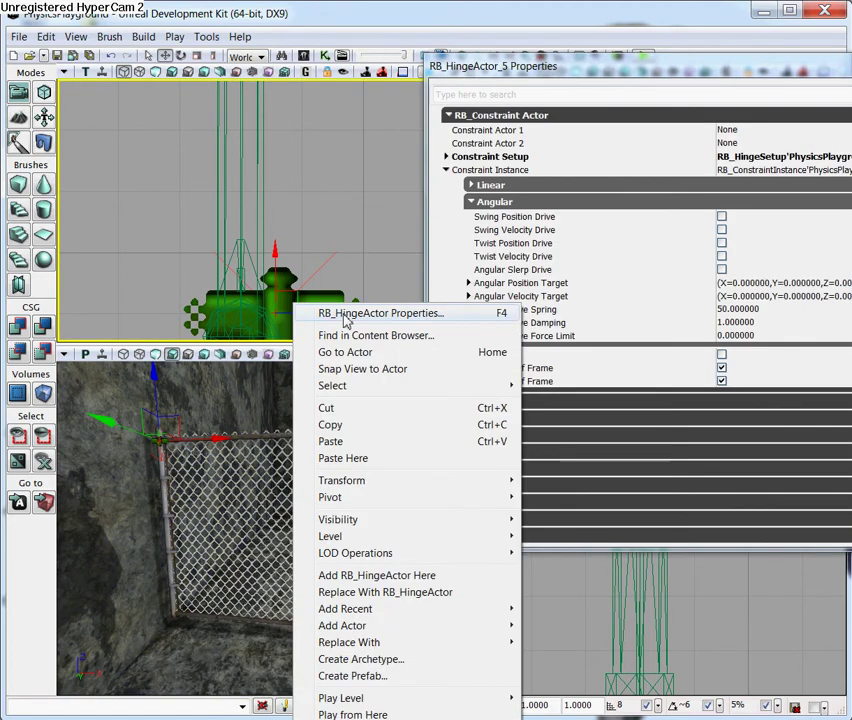
left_click(688, 67)
Step: Bring the hinge's properties window fully into view and collapse Constraint Instance, keeping the RB_Constraint Actor section expanded
left_click(455, 118)
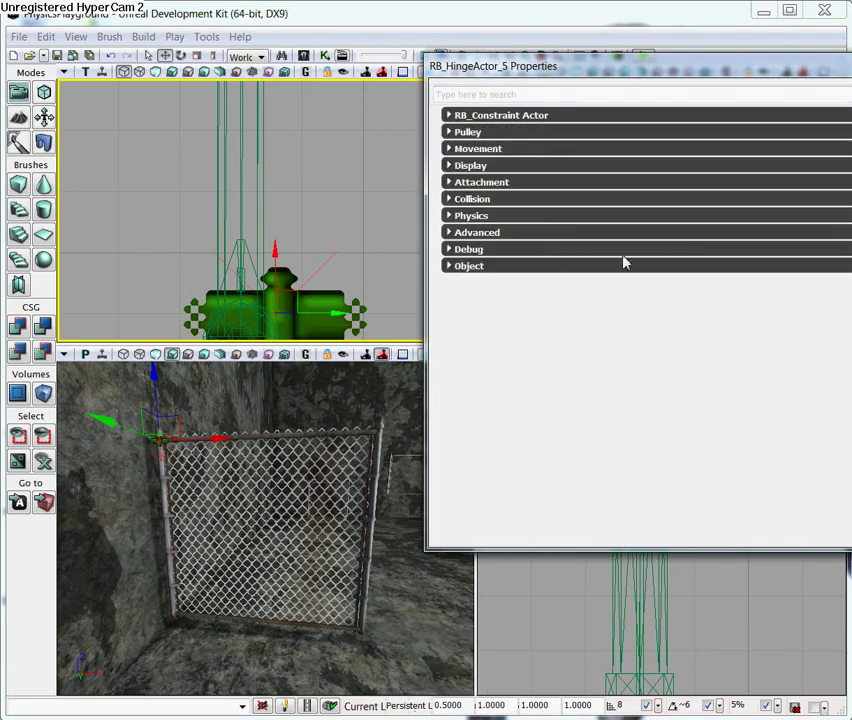
left_click_drag(626, 72, 386, 68)
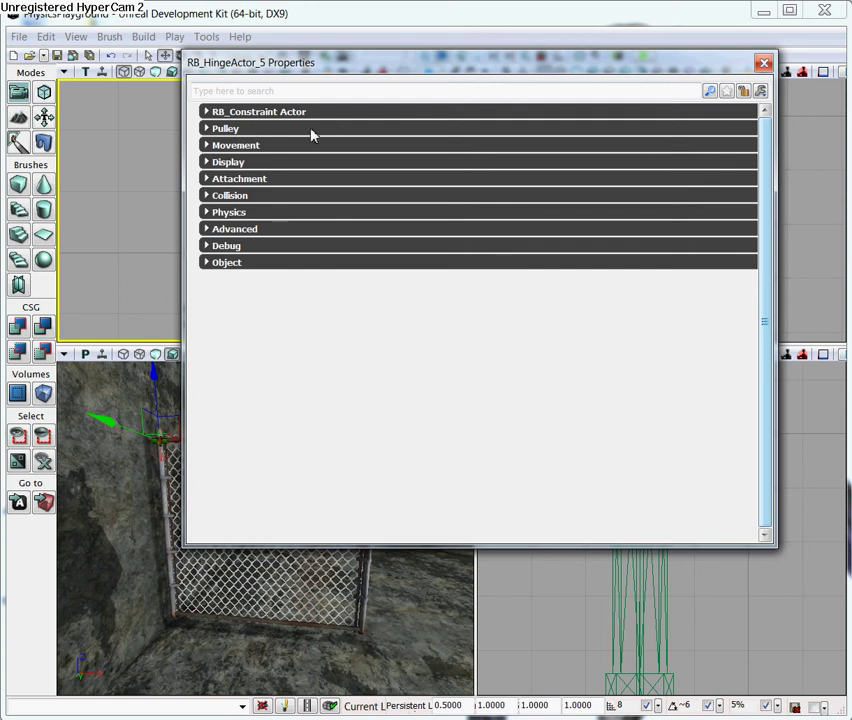
left_click(339, 116)
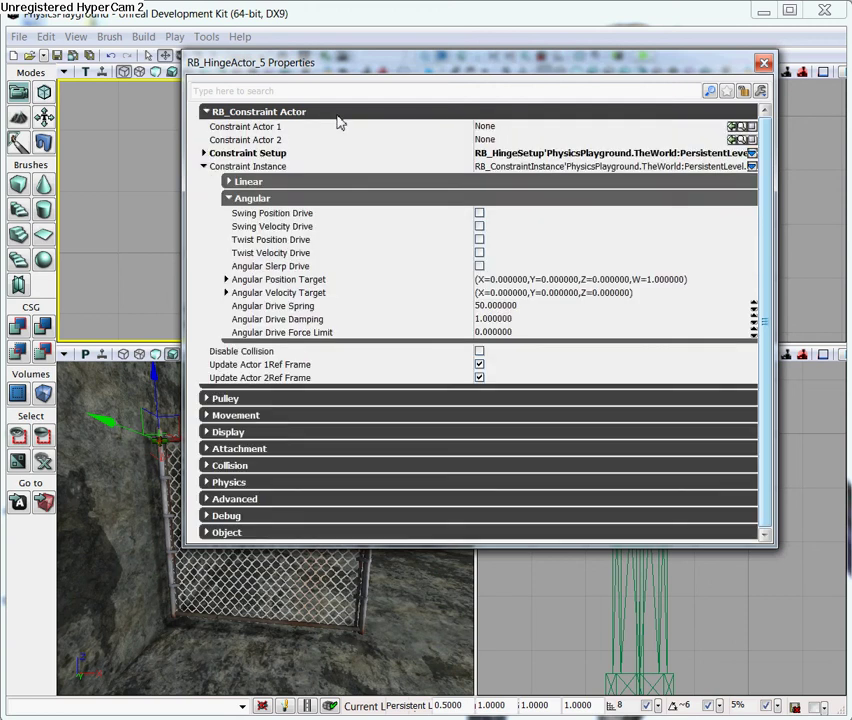
left_click(299, 199)
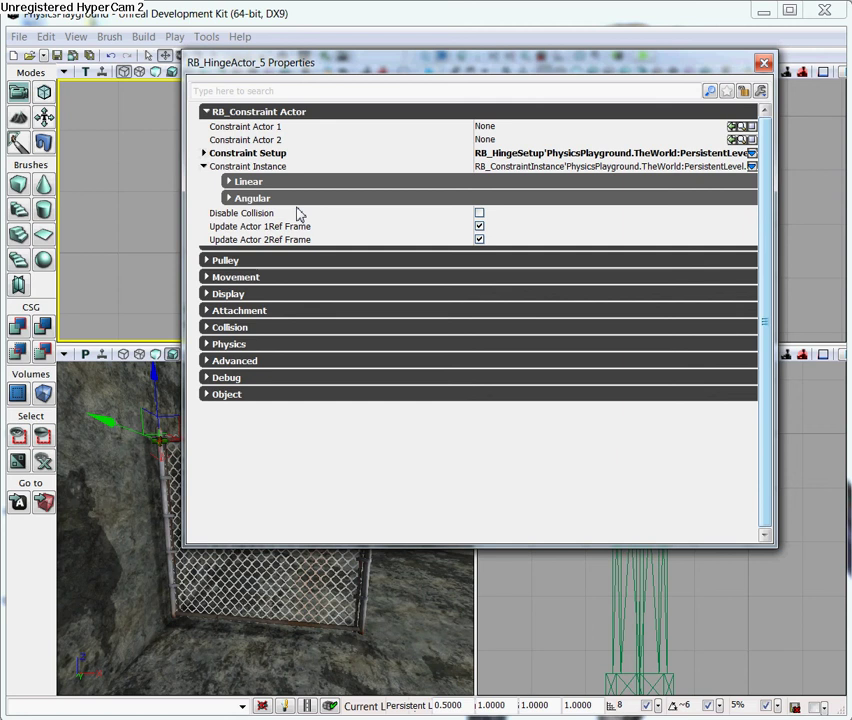
double_click(236, 167)
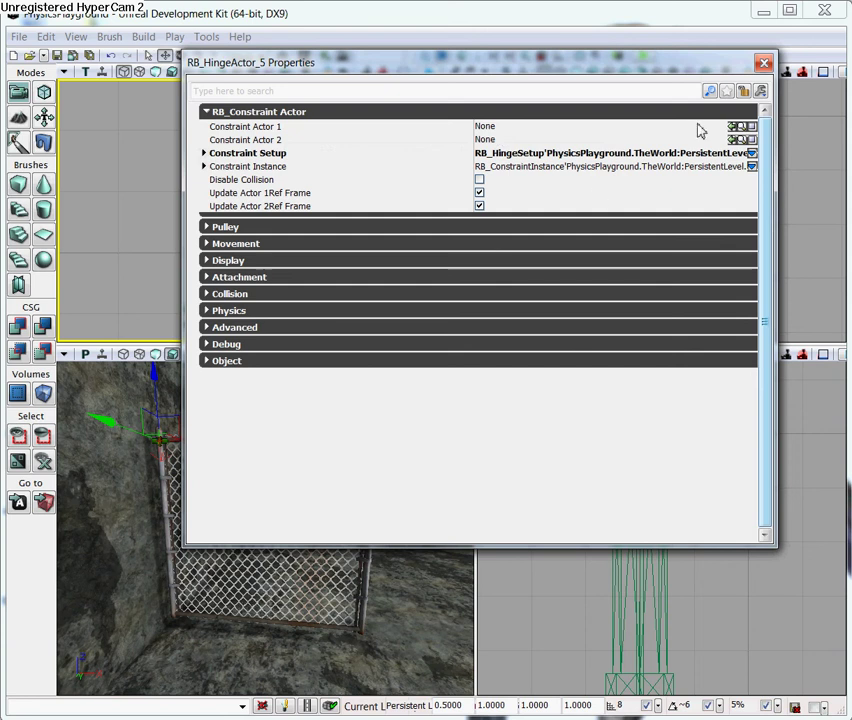
Step: Lock the hinge's properties window, select the fence KActor and assign it as Constraint Actor 1
left_click(744, 91)
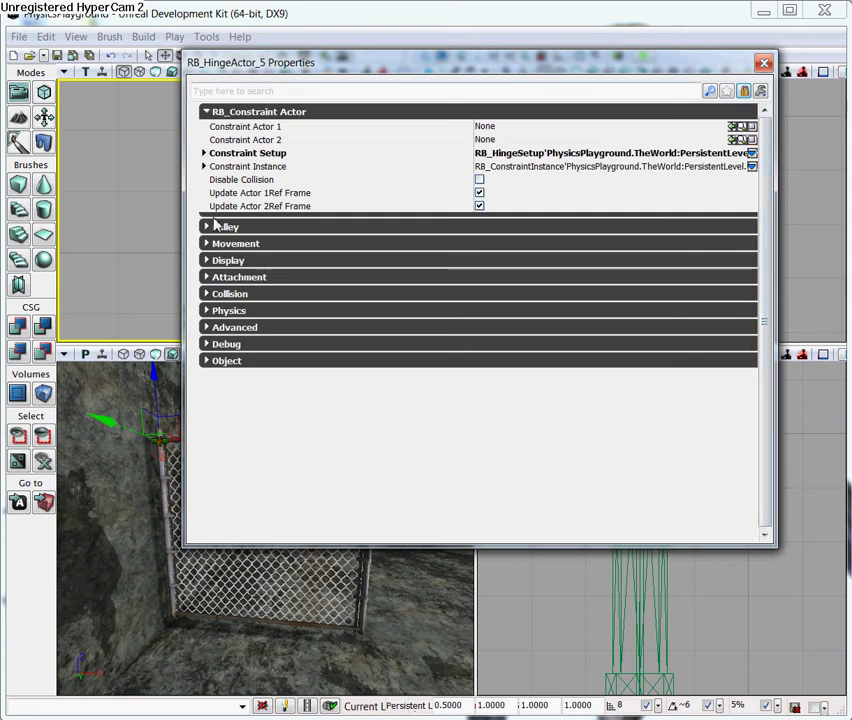
left_click(174, 568)
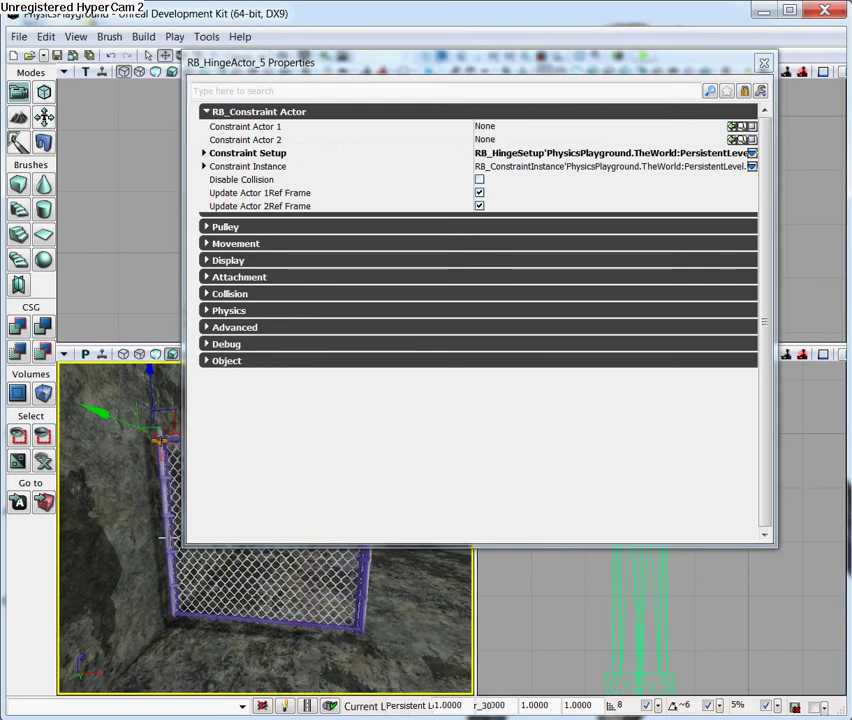
left_click(734, 127)
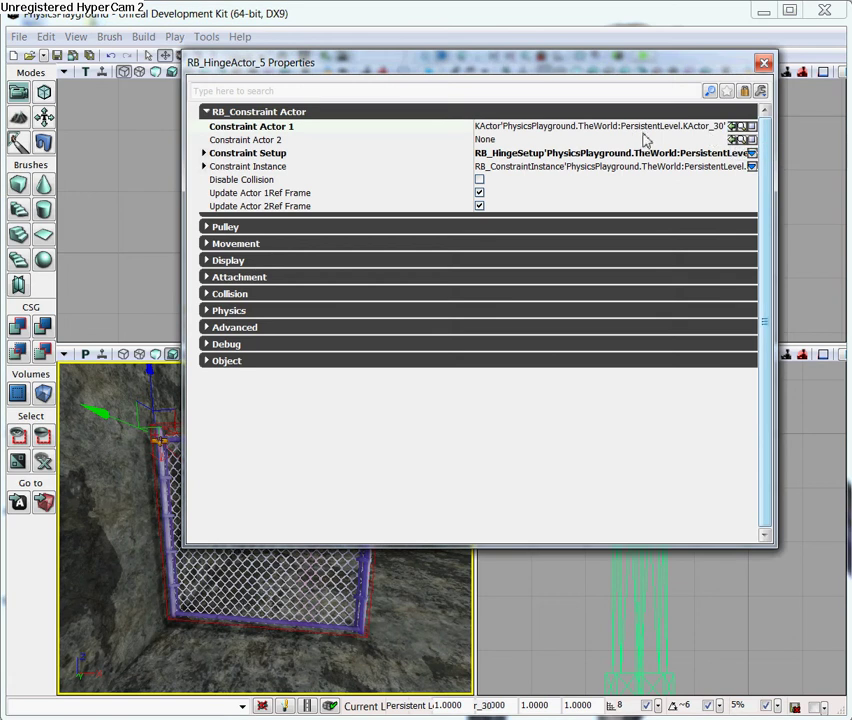
Step: Close the hinge's properties, play the level from the floor in front of the fence, shoot the gate to test its swing, and end the preview
left_click(762, 64)
left_click(345, 663)
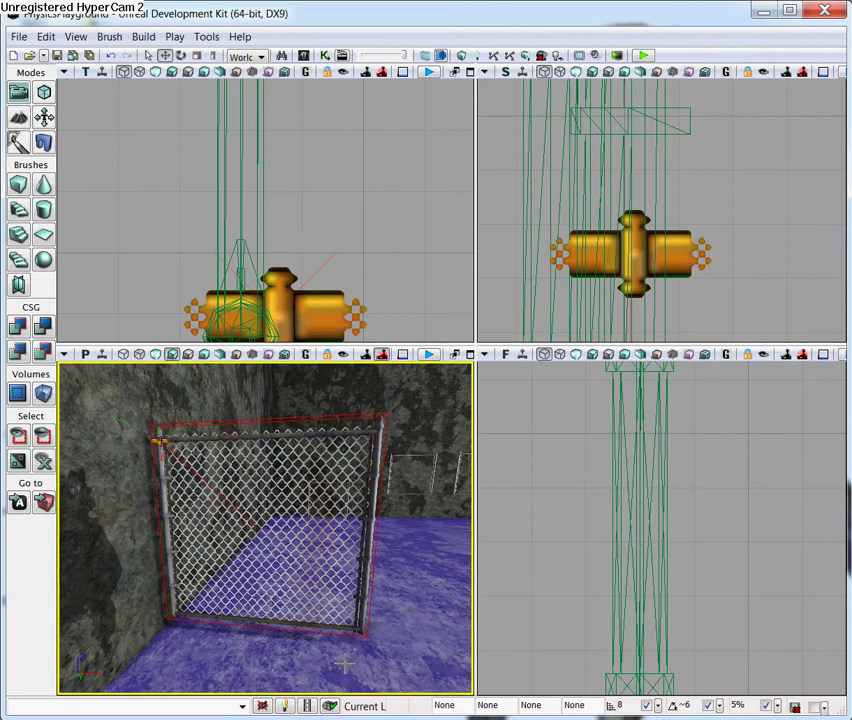
left_click_drag(344, 663, 340, 668)
right_click(340, 665)
left_click(358, 625)
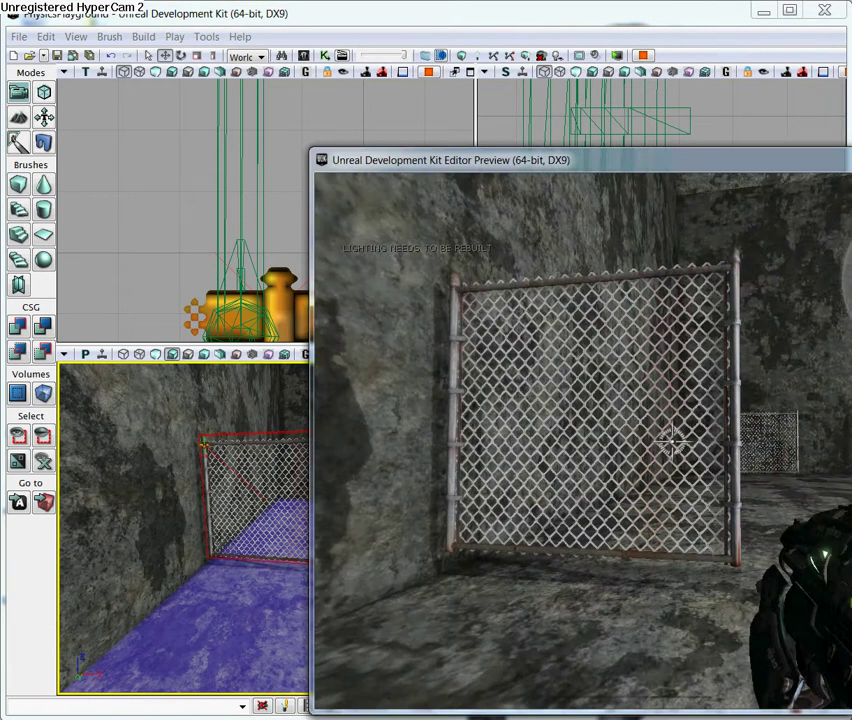
key("s")
left_click(672, 441)
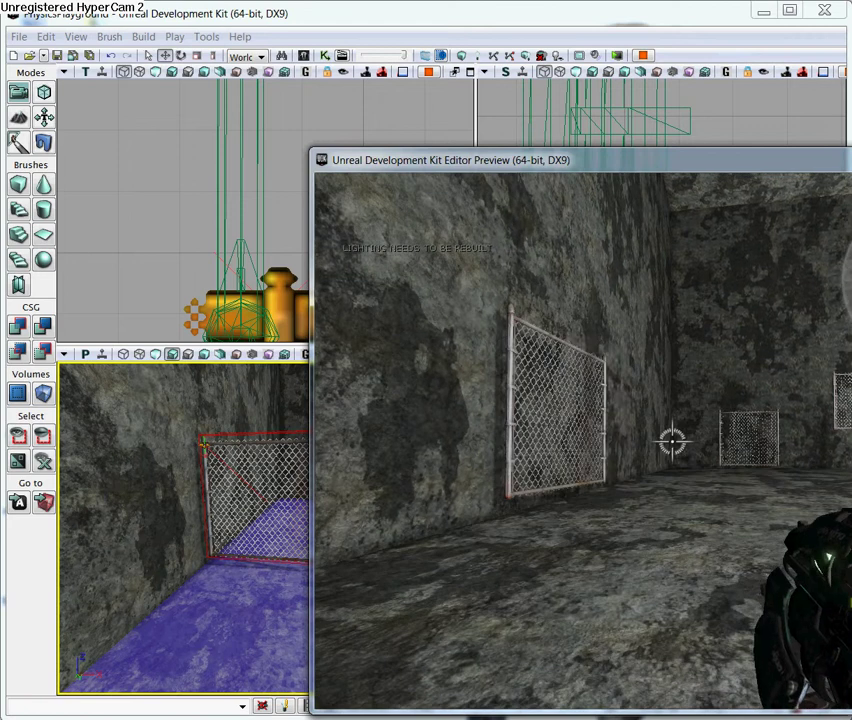
key("a")
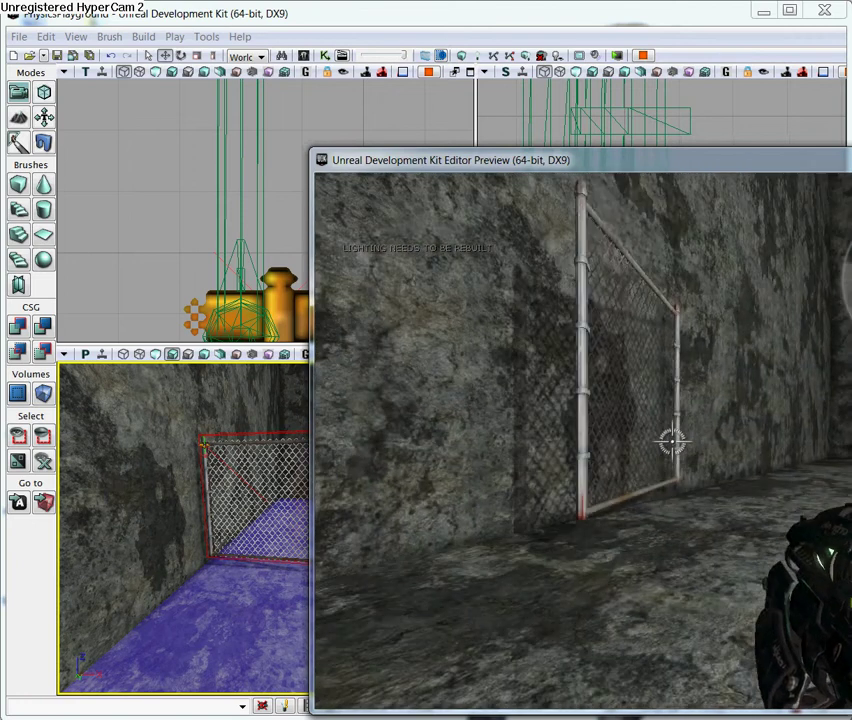
key("Escape")
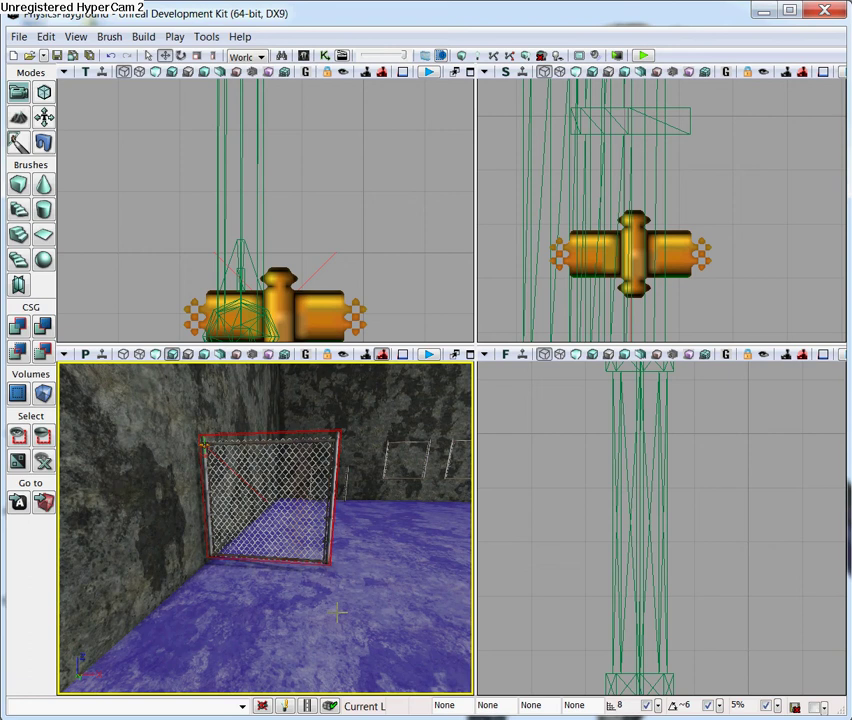
Step: Reopen the hinge's properties and enable Twist Position Drive in the Angular settings of its Constraint Instance
left_click(342, 651)
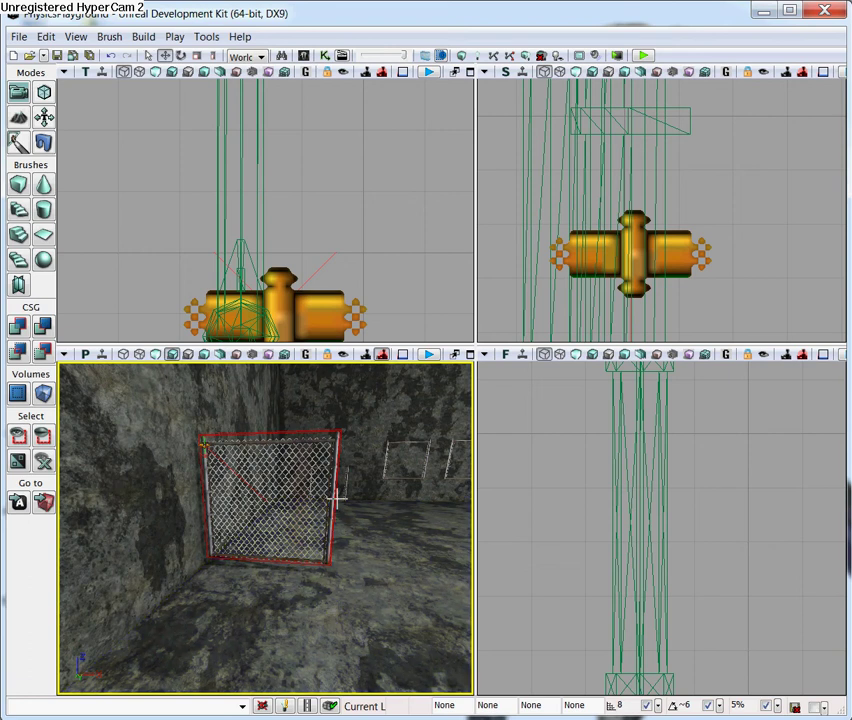
left_click(293, 331)
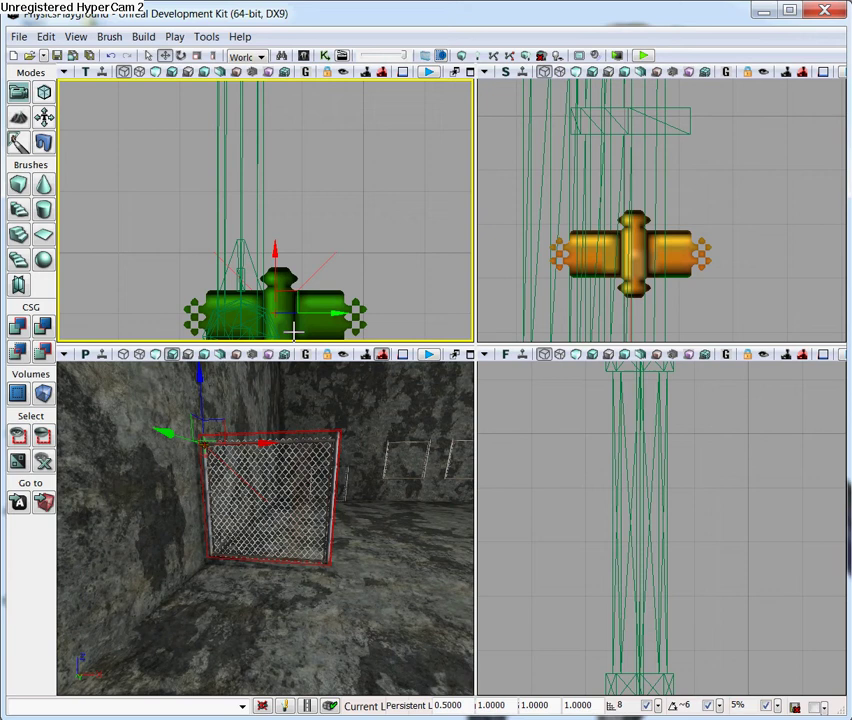
double_click(293, 331)
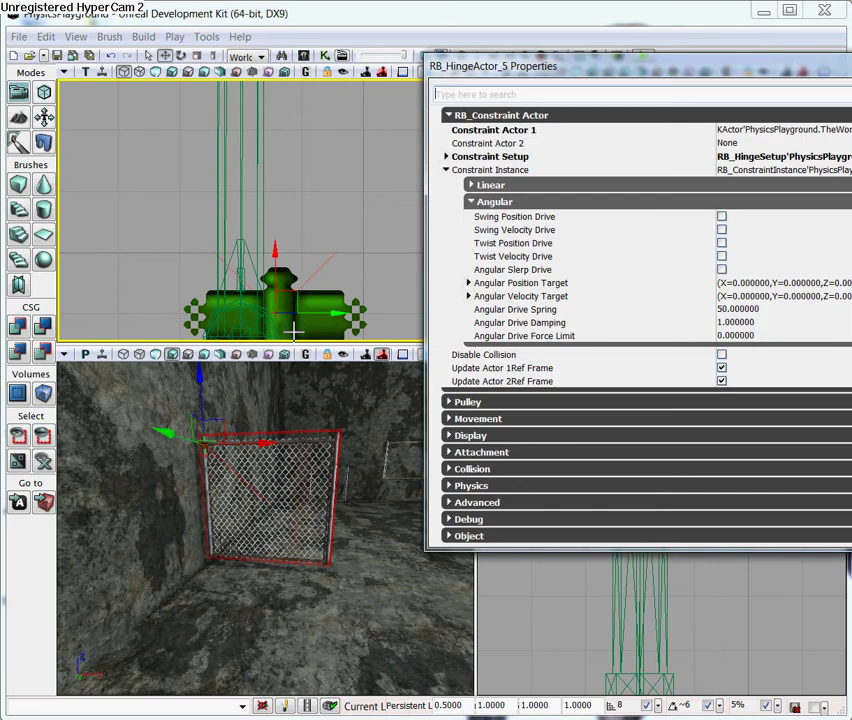
left_click(448, 171)
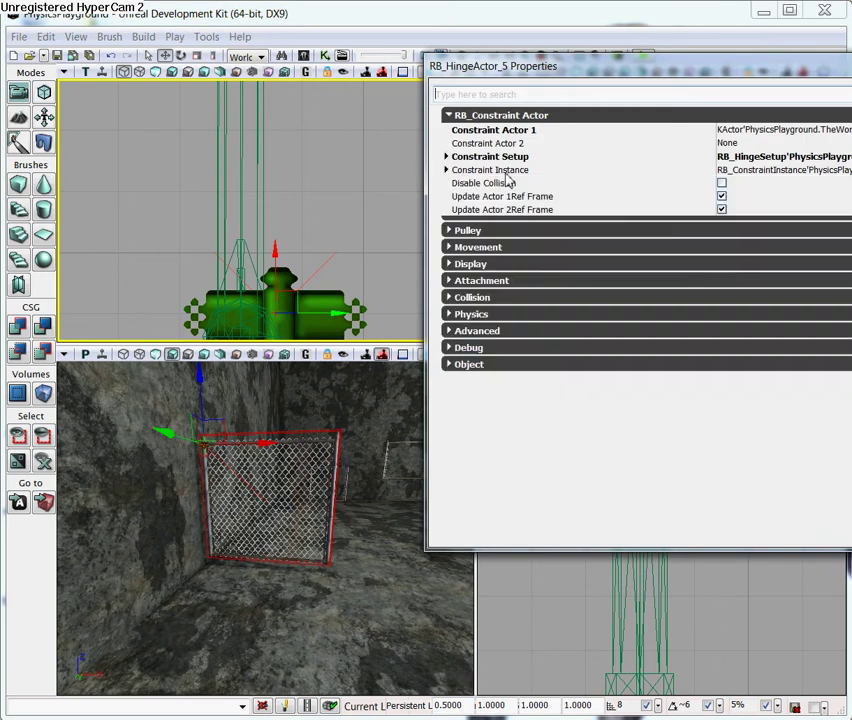
double_click(506, 172)
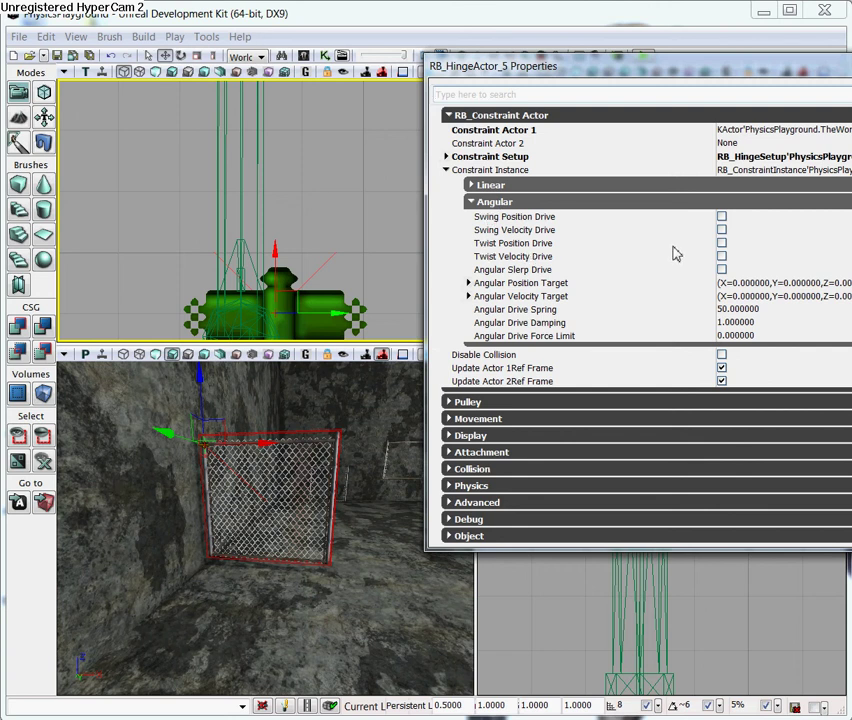
left_click(721, 243)
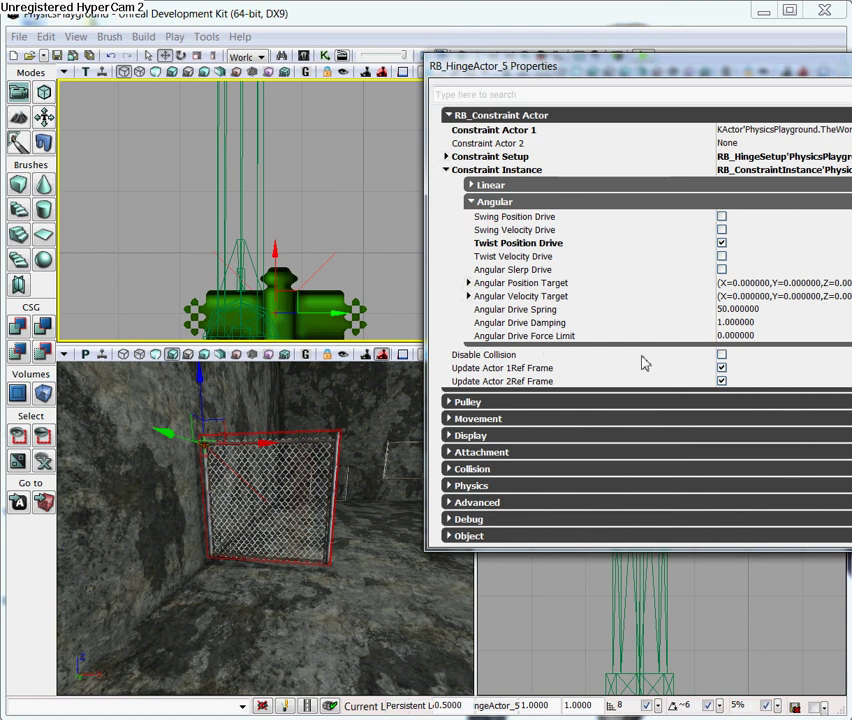
Step: Play the level from in front of the fence, shoot the gate to test the twist position drive, and exit the preview
right_click(298, 627)
left_click(325, 605)
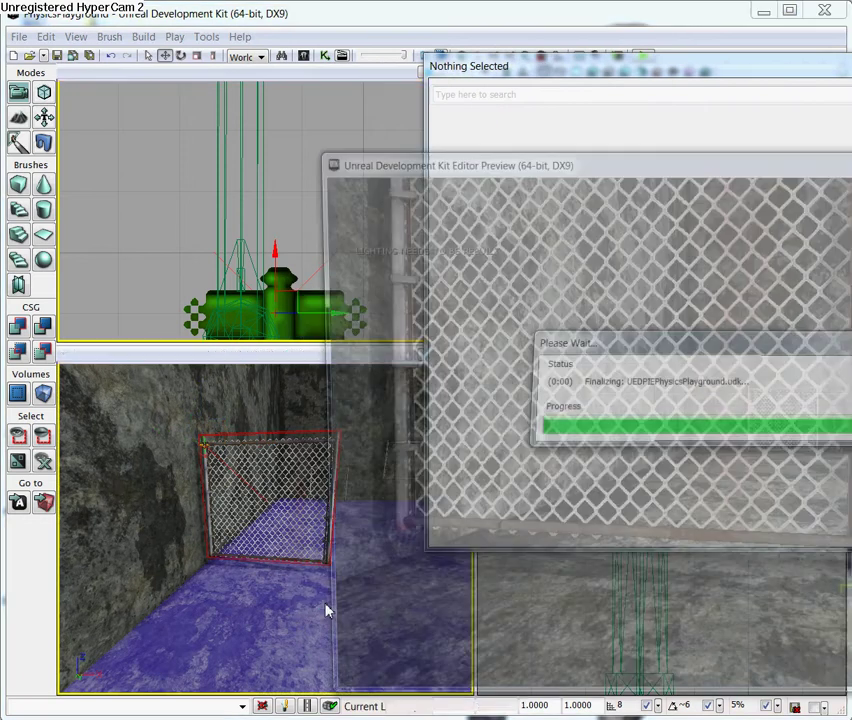
key("s")
left_click(672, 441)
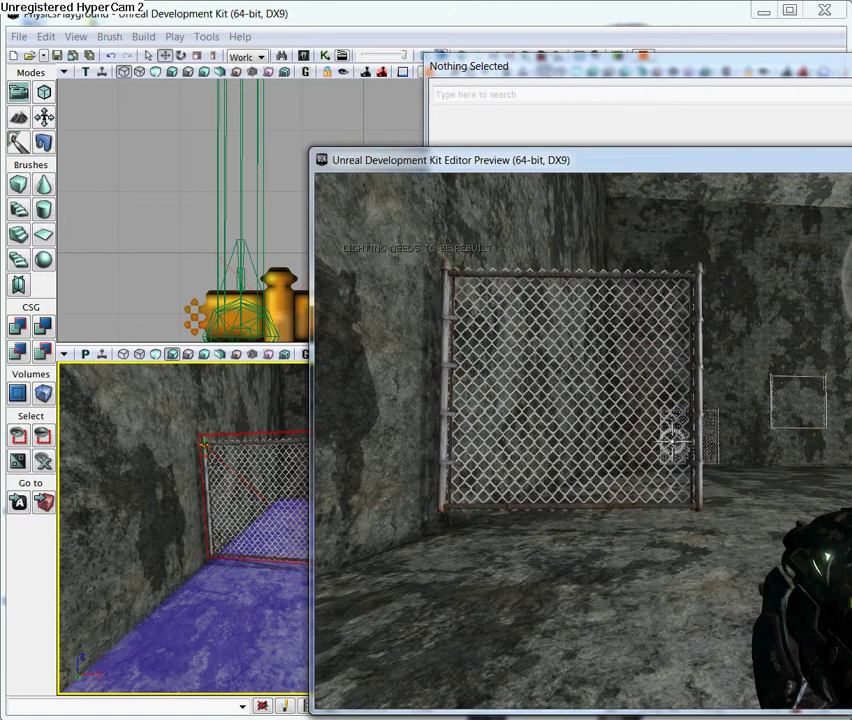
key("Escape")
key("Escape")
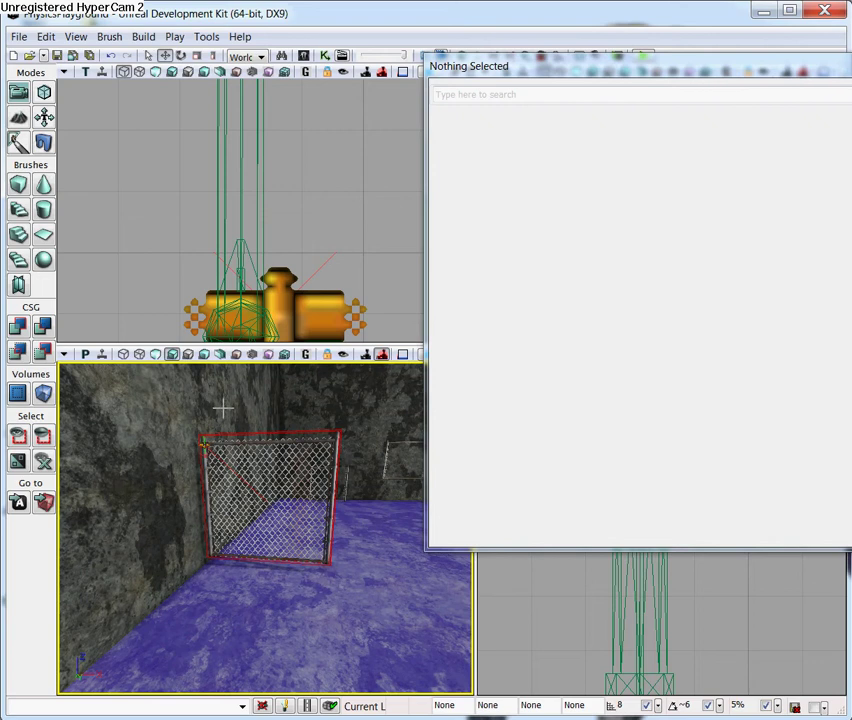
Step: Select the hinge again and set its Angular Drive Spring to 5
left_click(292, 307)
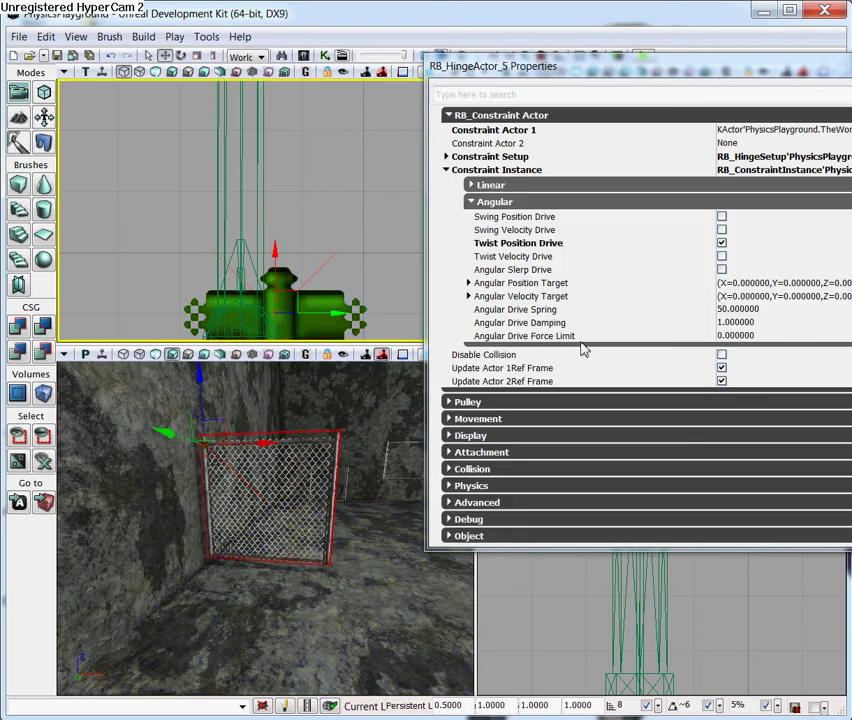
left_click(736, 311)
type("5")
key("Return")
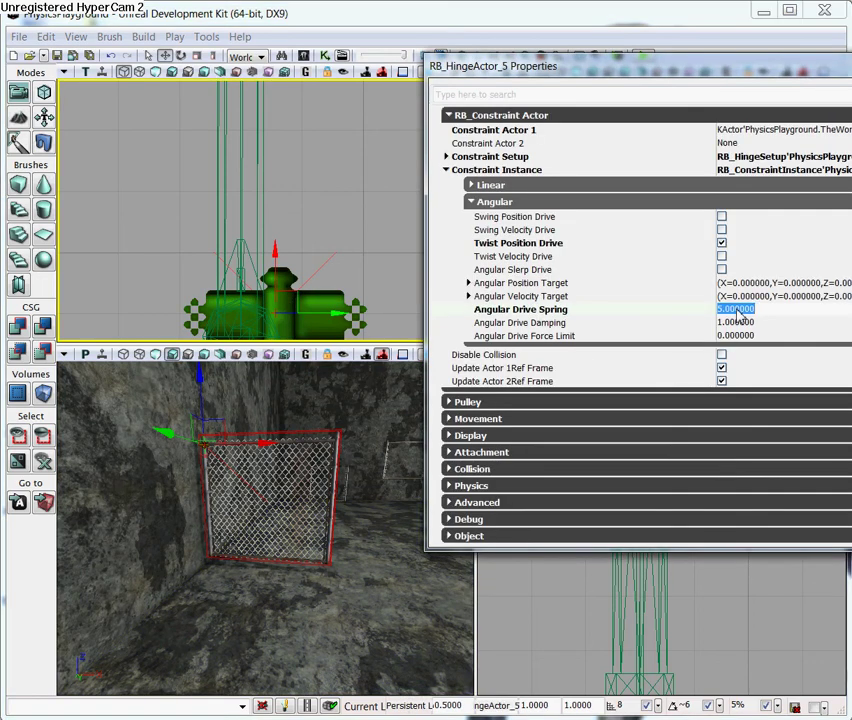
Step: Play the level from in front of the fence and shoot the gate to test its swing with the weaker drive spring
right_click(305, 660)
left_click(330, 612)
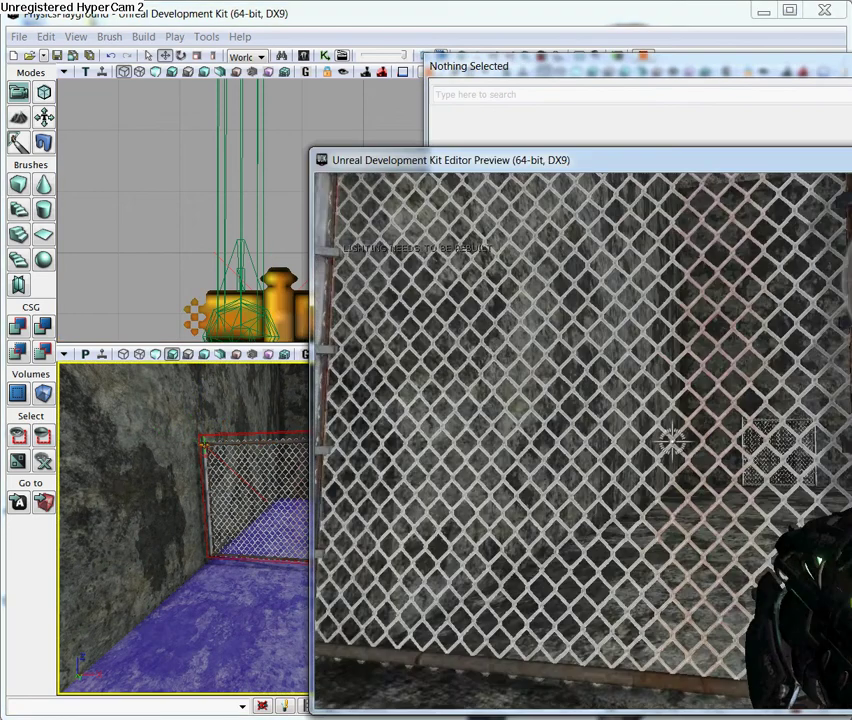
key("s")
left_click(672, 441)
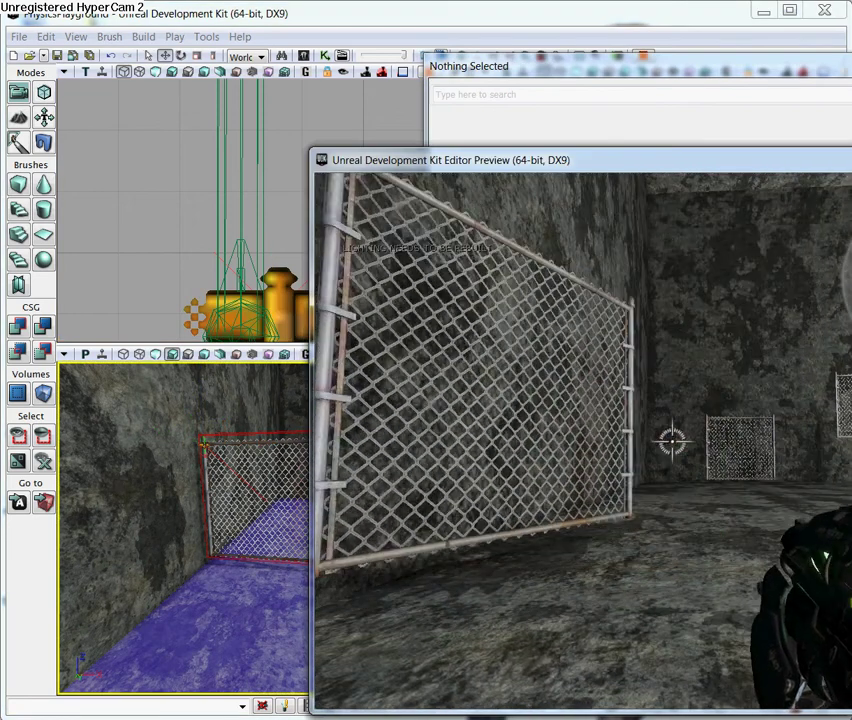